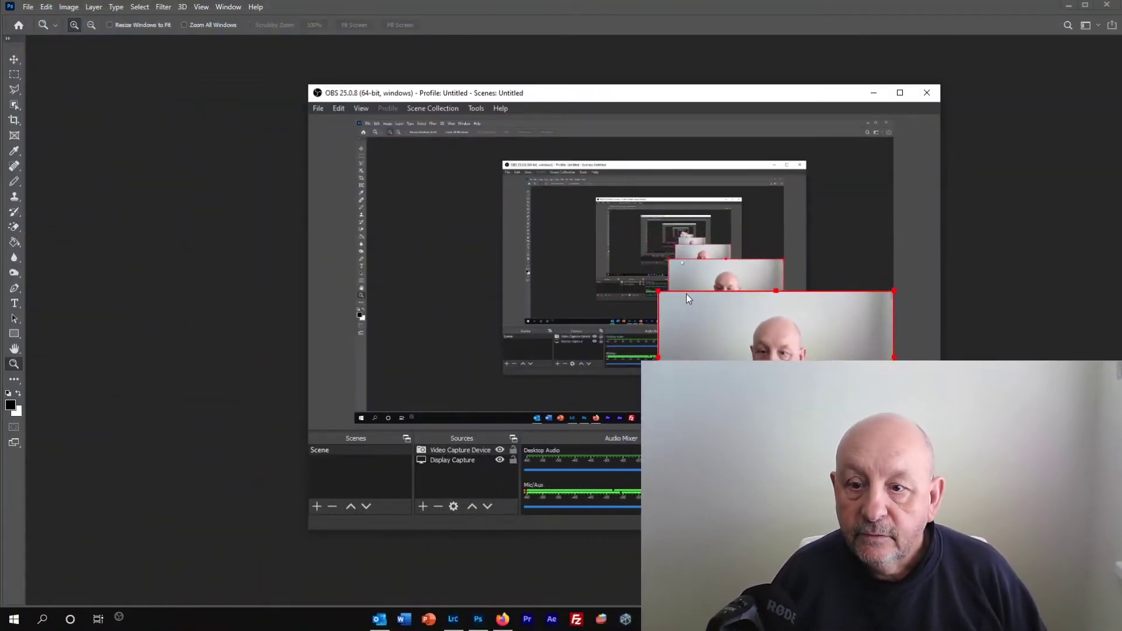
Step: Shrink the OBS webcam source to a small bottom-right inset, then minimize OBS Studio
{"action": "left_click_drag", "start_coordinate": [686, 294], "coordinate": [846, 361]}
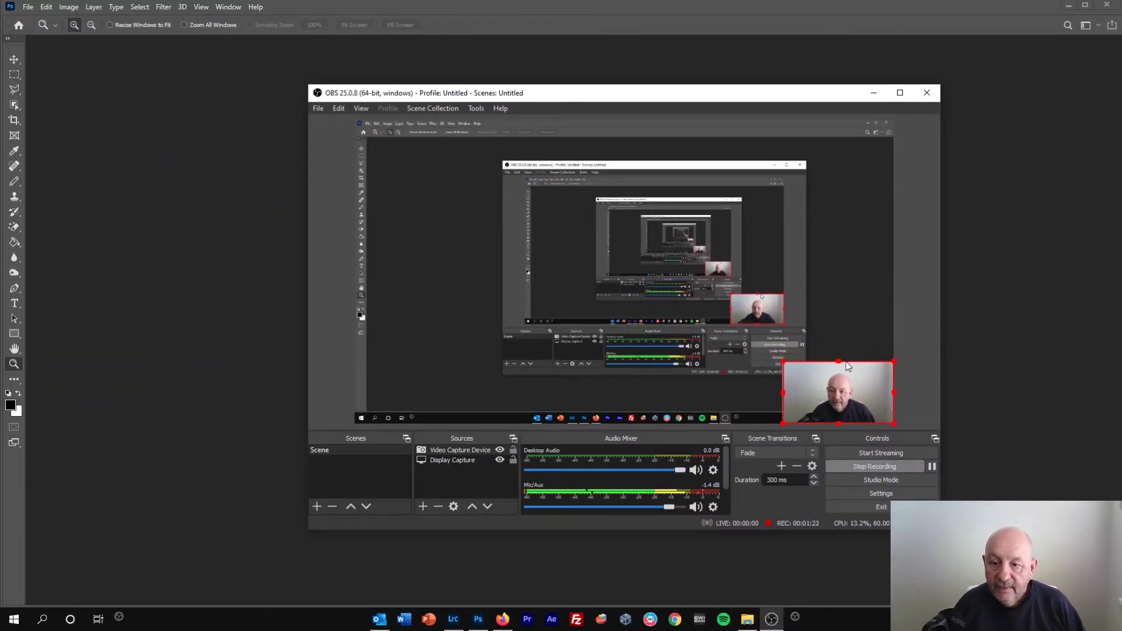
{"action": "left_click", "coordinate": [877, 94]}
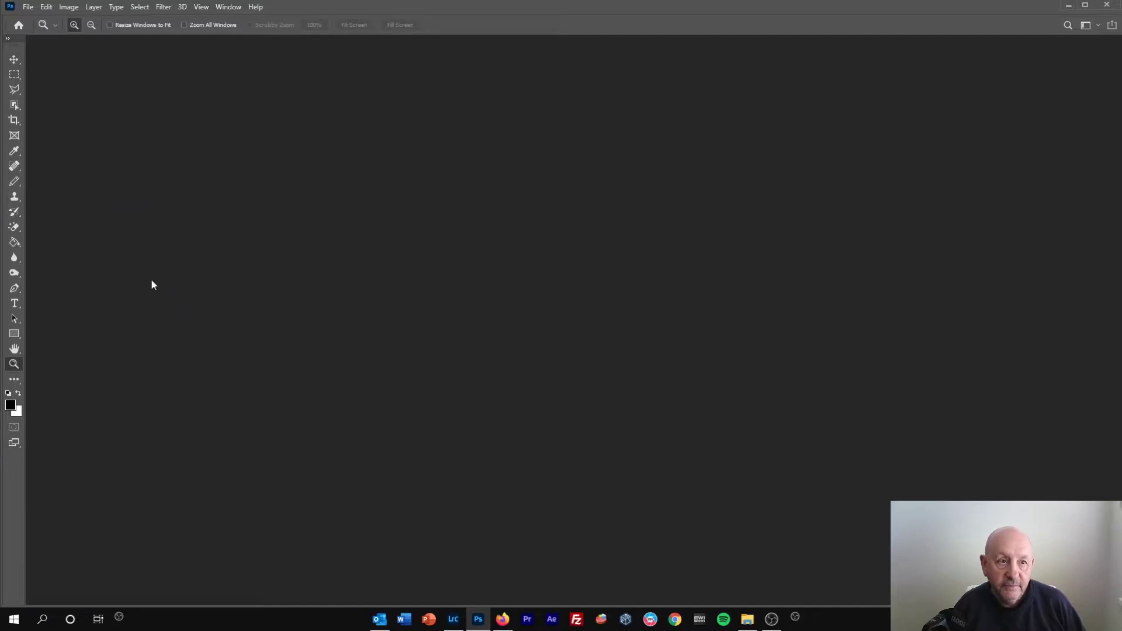
Step: Open _C0A2373.jpg from the Desktop via File > Open
{"action": "left_click", "coordinate": [29, 7]}
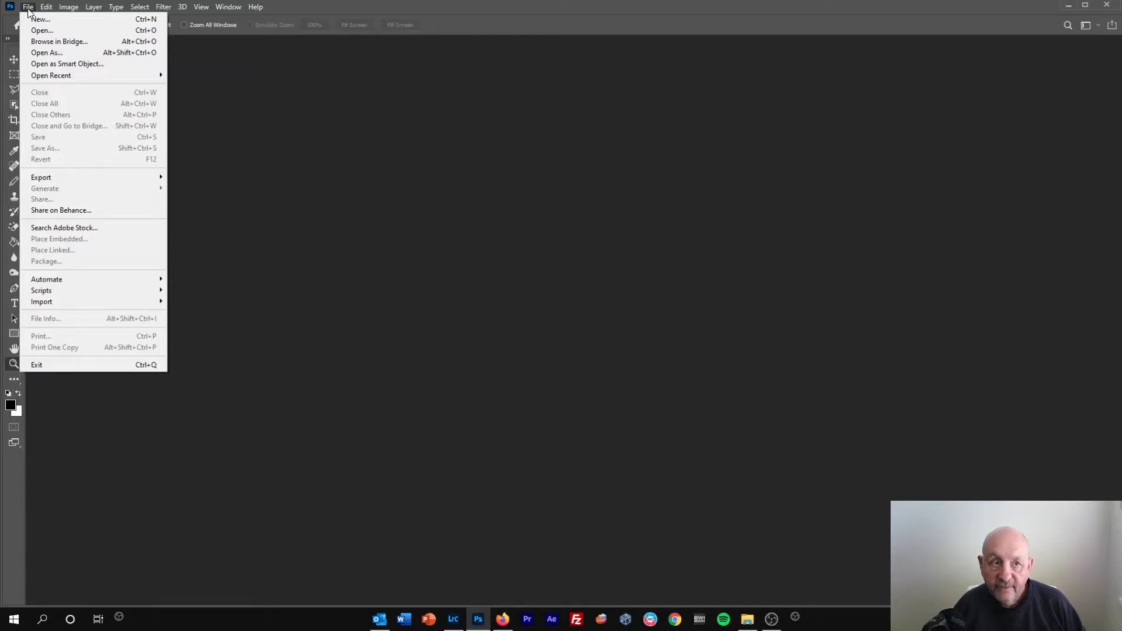
{"action": "left_click", "coordinate": [60, 35]}
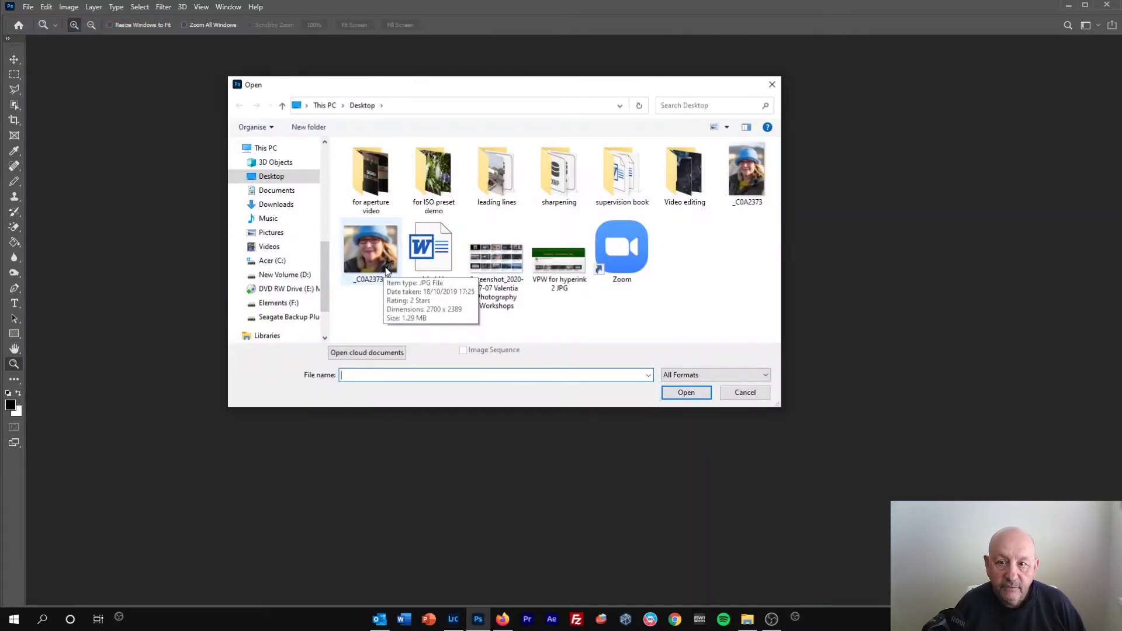
{"action": "left_click", "coordinate": [772, 168]}
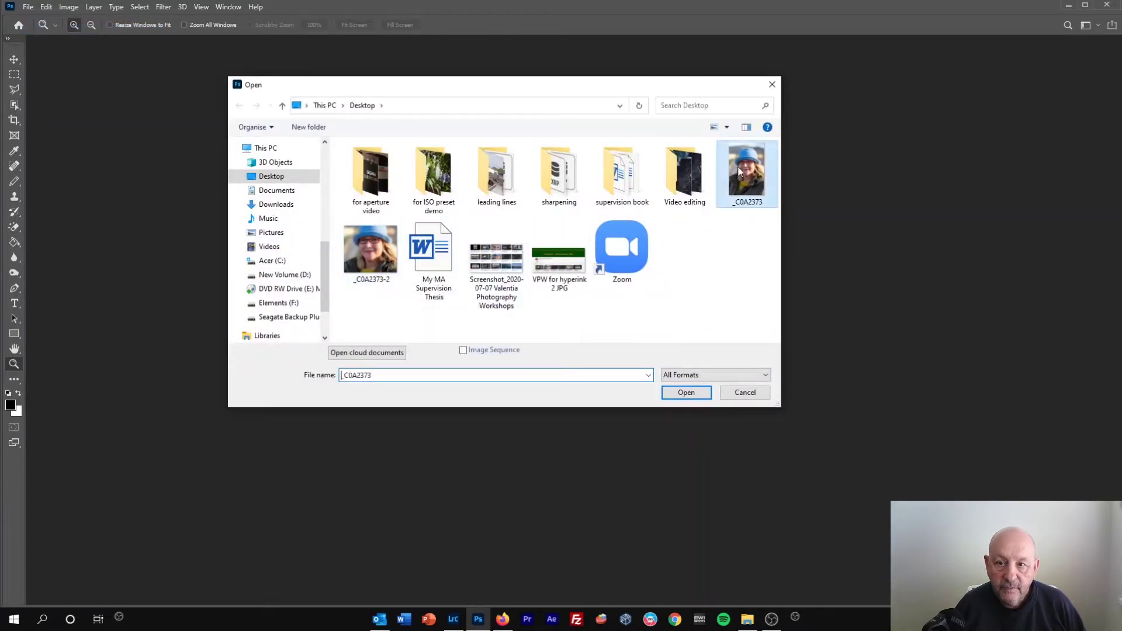
{"action": "left_click", "coordinate": [697, 397]}
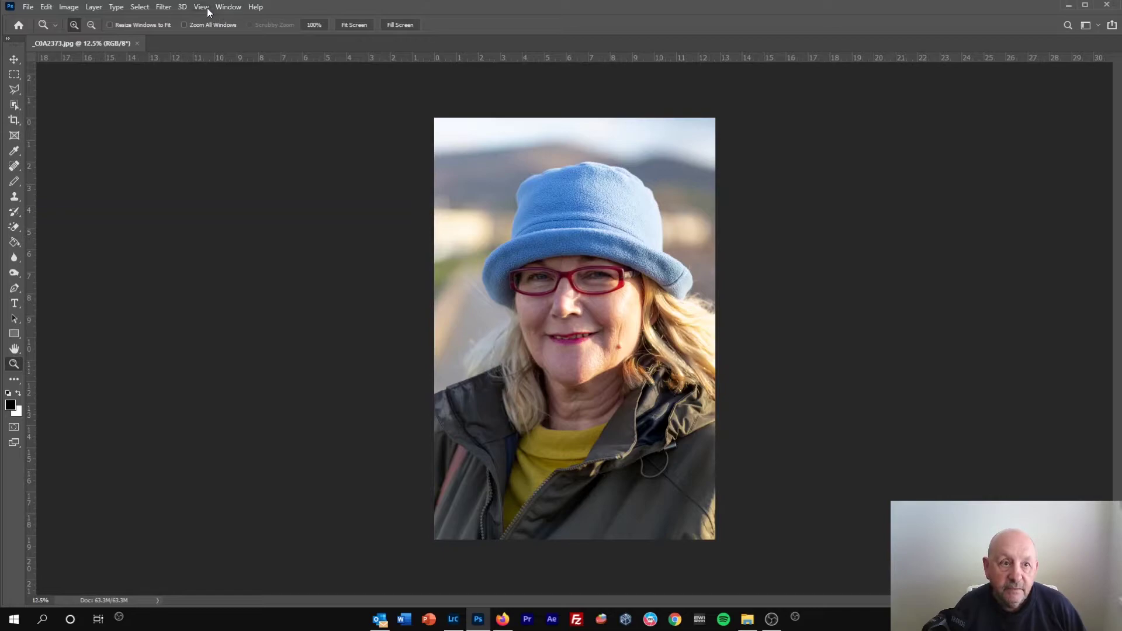
Step: Show the Layers panel and convert the Background layer to a smart object, now Layer 0
{"action": "left_click", "coordinate": [228, 7]}
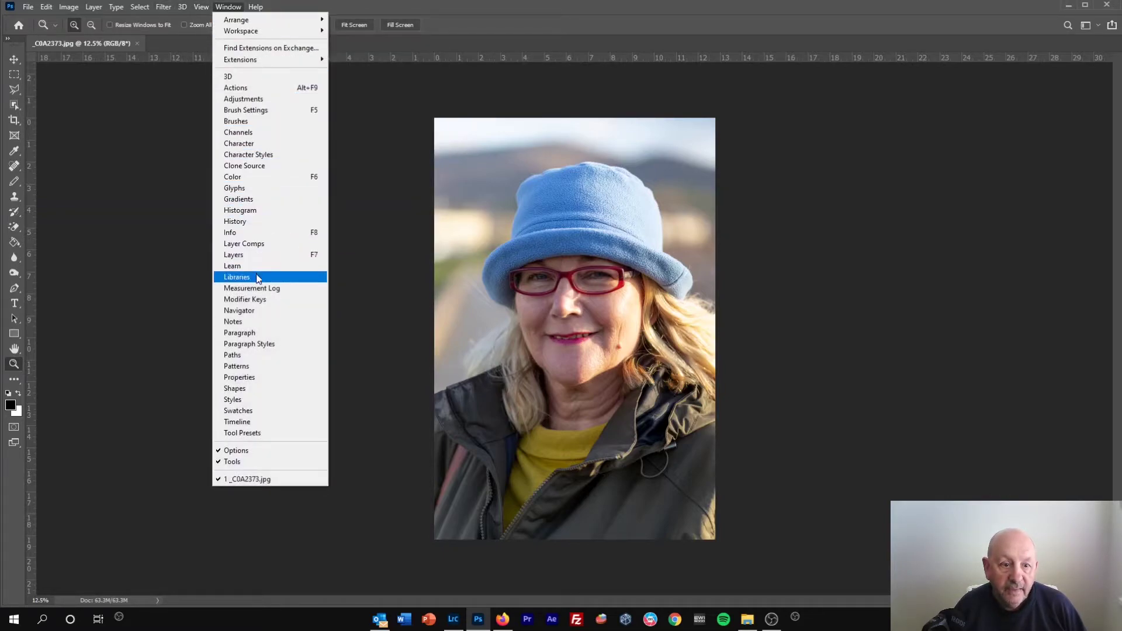
{"action": "left_click", "coordinate": [263, 257]}
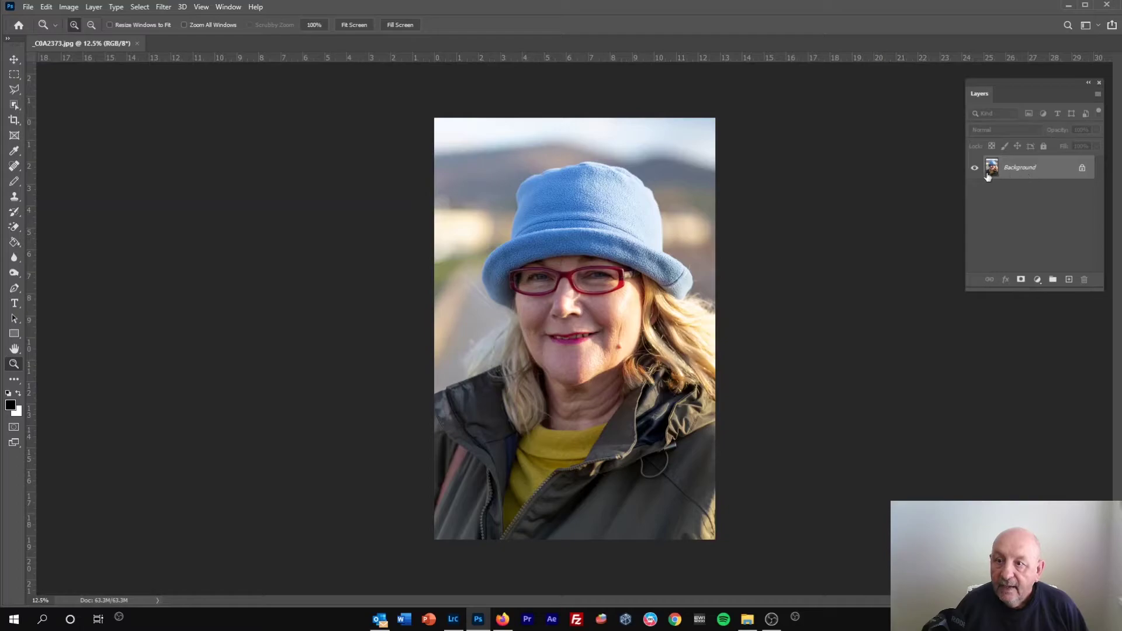
{"action": "right_click", "coordinate": [1025, 173]}
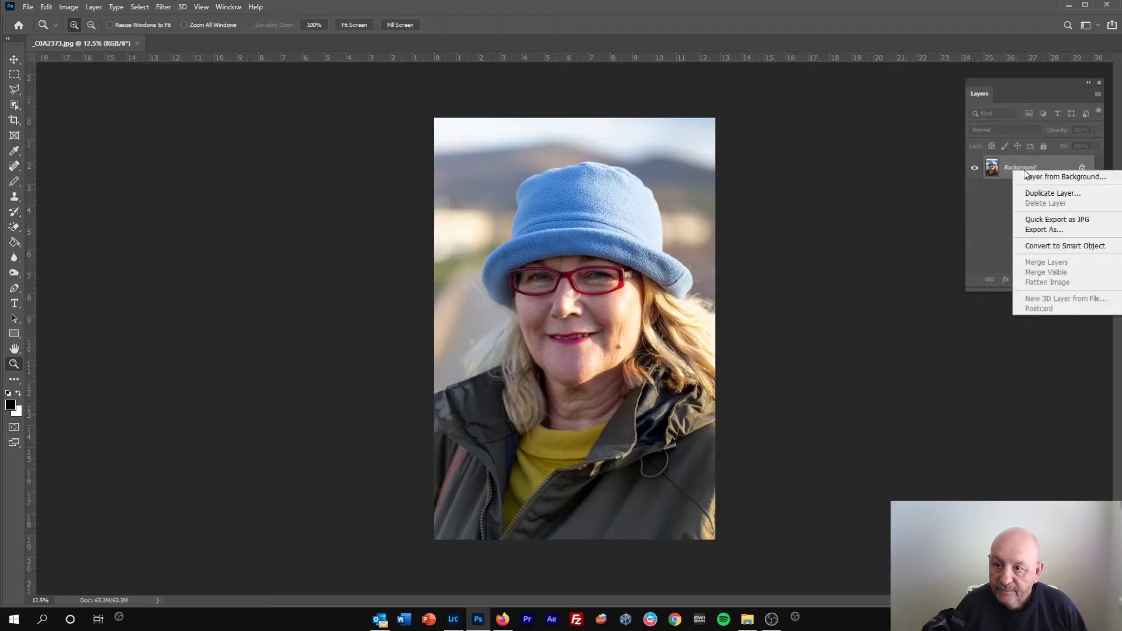
{"action": "left_click", "coordinate": [1101, 246]}
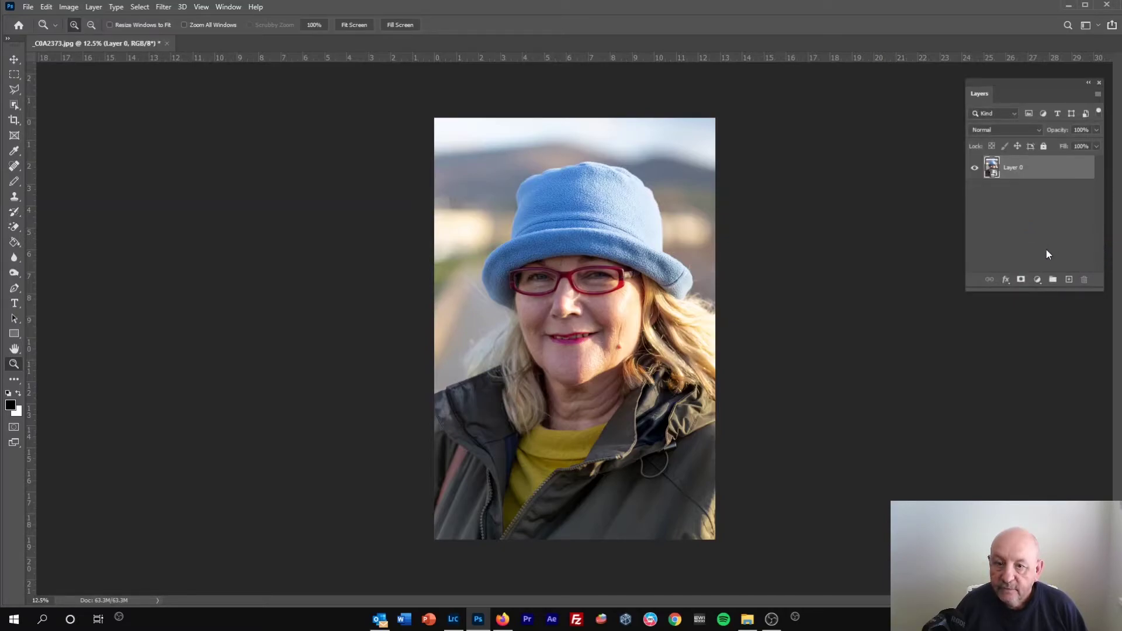
Step: Rename Layer 0 to 'JPG ACR'
{"action": "double_click", "coordinate": [1016, 168]}
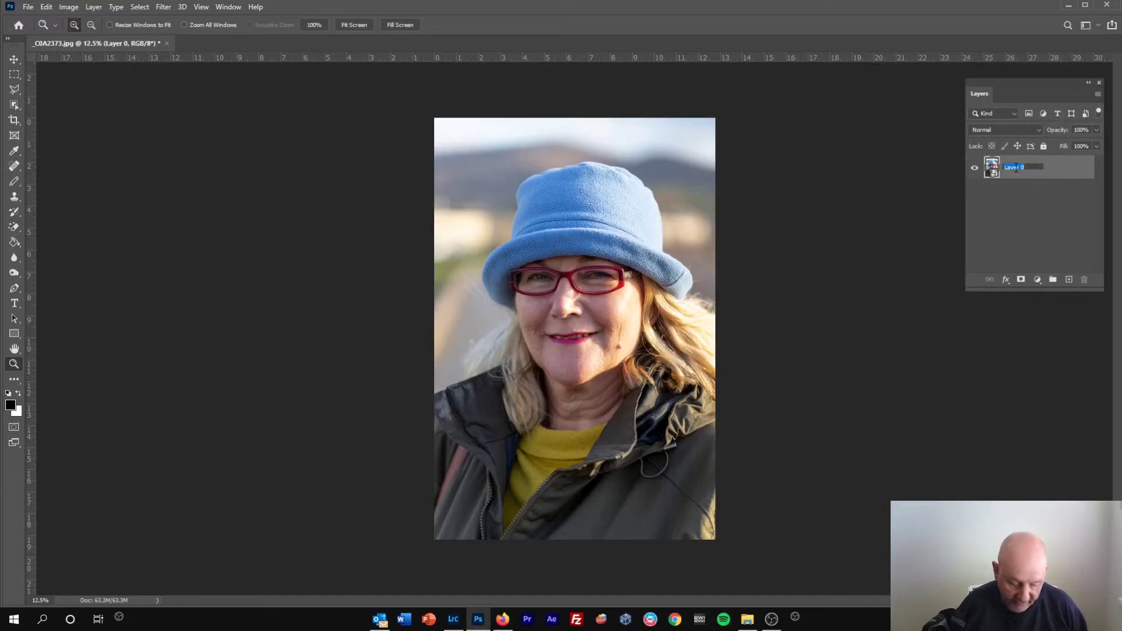
{"action": "key", "text": "BackSpace"}
{"action": "type", "text": "JP"}
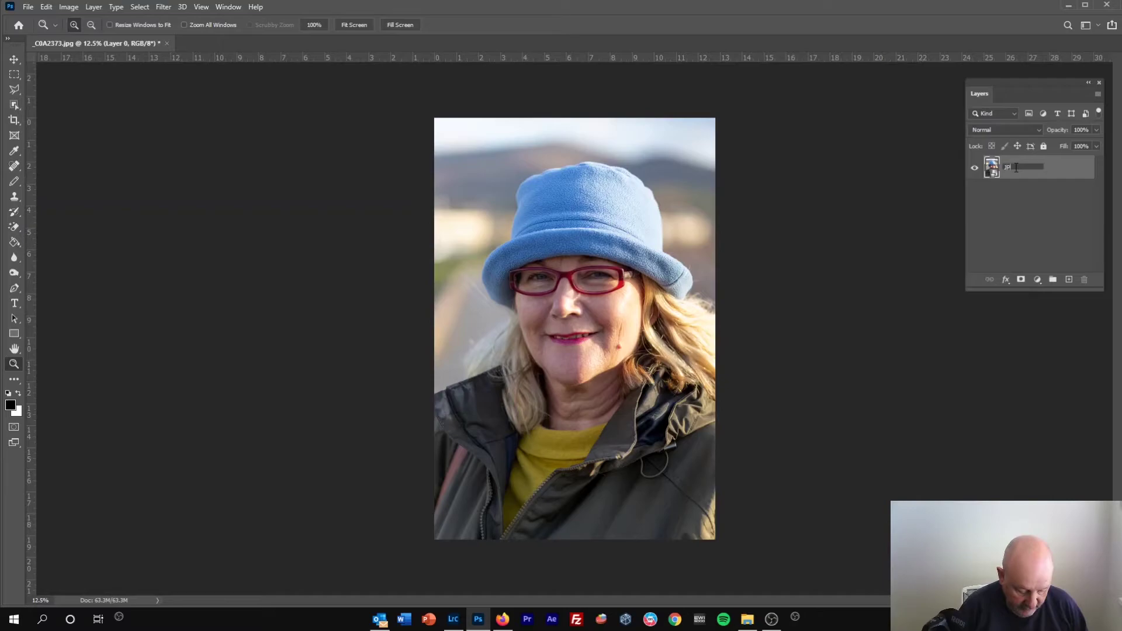
{"action": "type", "text": "G A"}
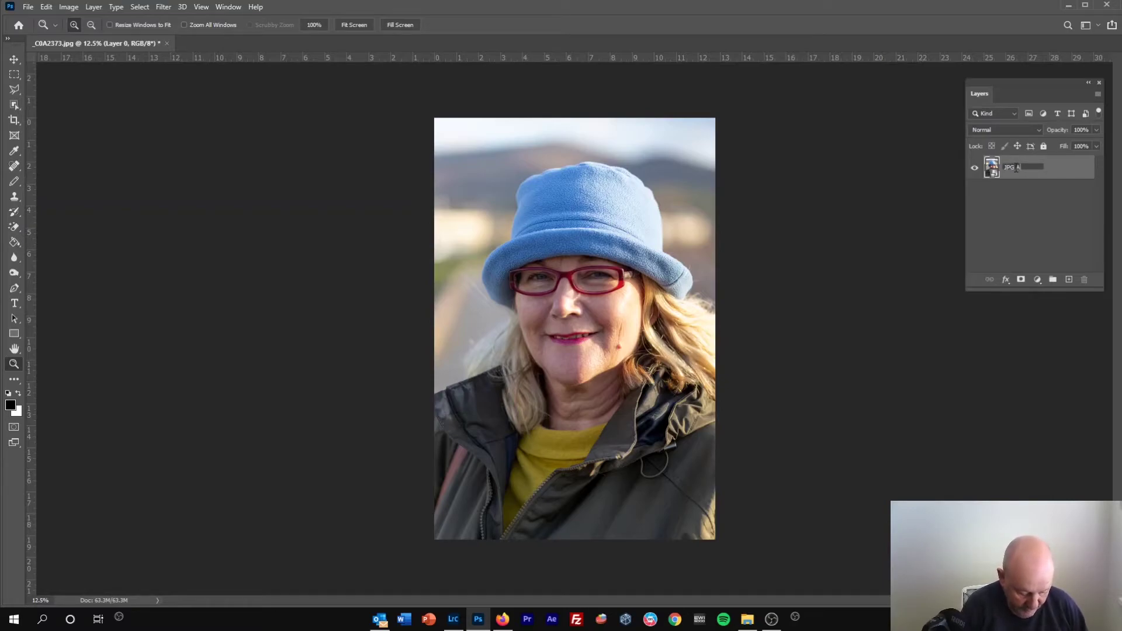
{"action": "type", "text": "CR"}
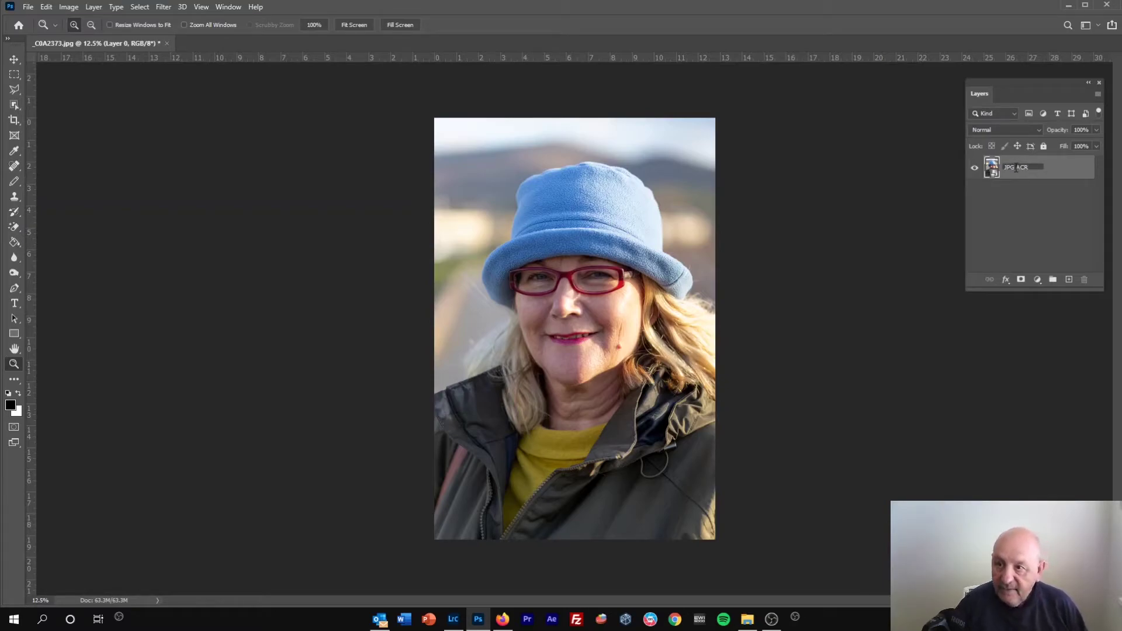
{"action": "key", "text": "Return"}
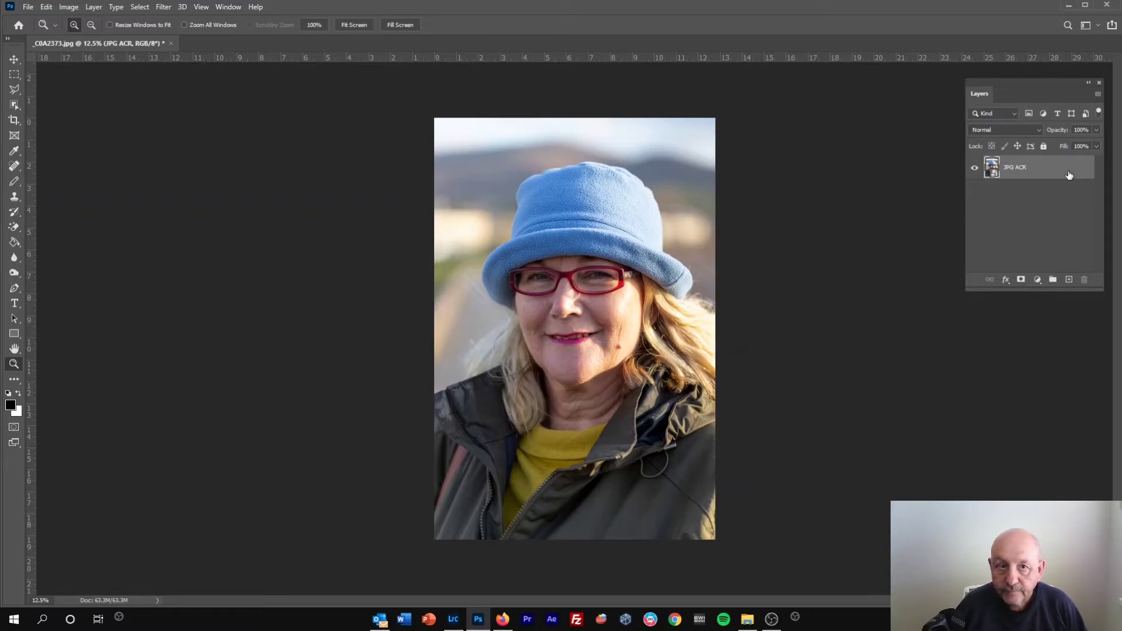
Step: Open Filter > Camera Raw Filter on the JPG ACR layer
{"action": "left_click", "coordinate": [163, 7]}
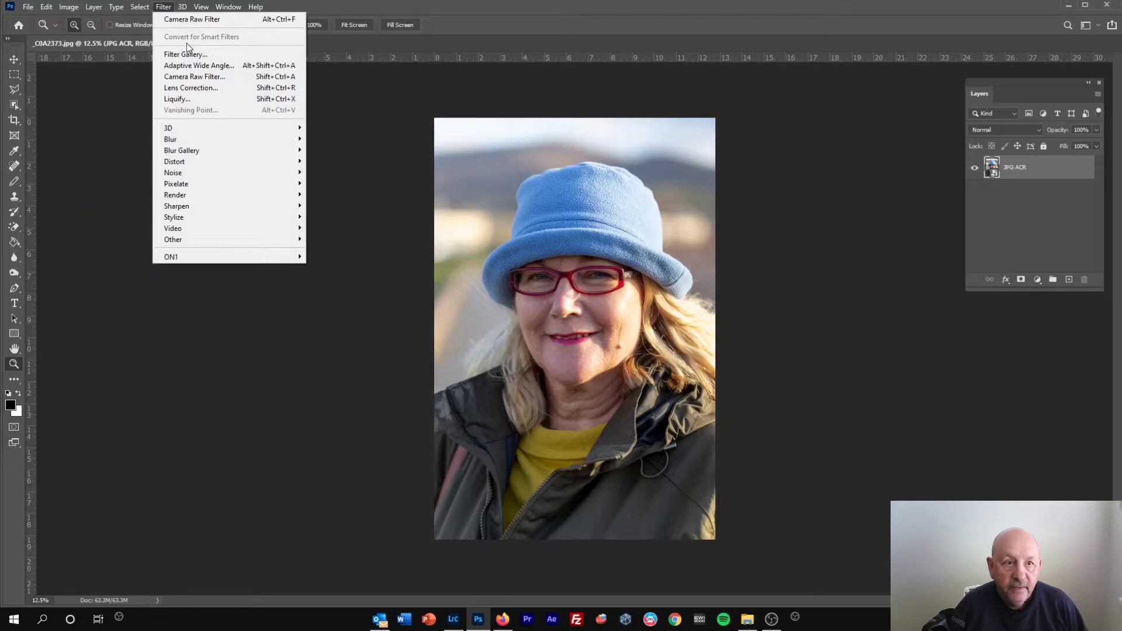
{"action": "left_click", "coordinate": [230, 76]}
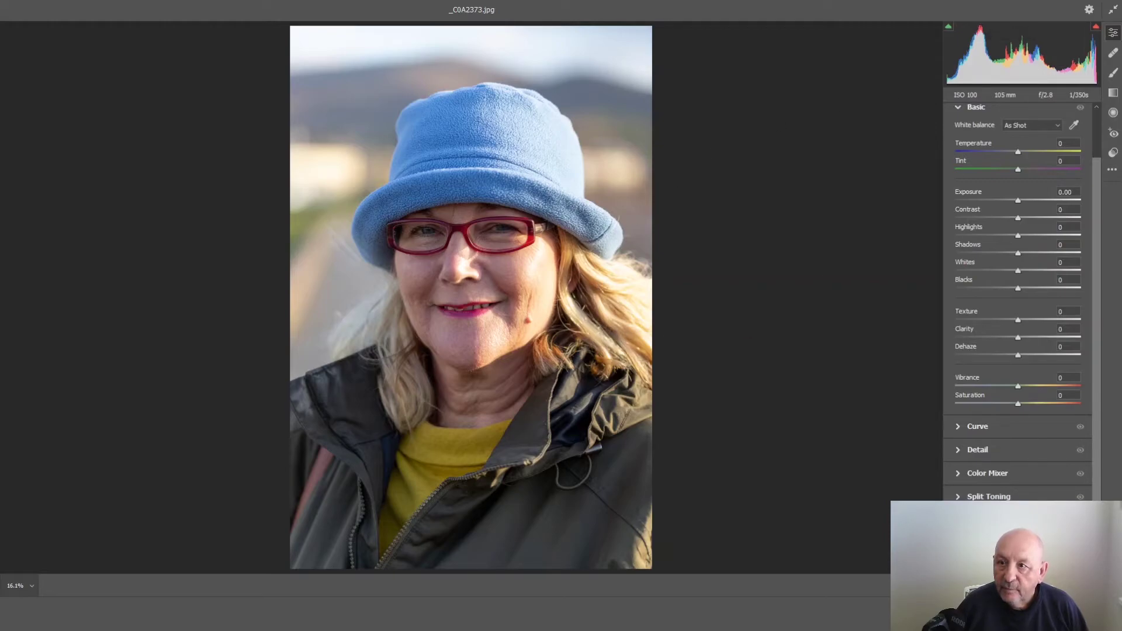
{"action": "left_click", "coordinate": [1110, 17]}
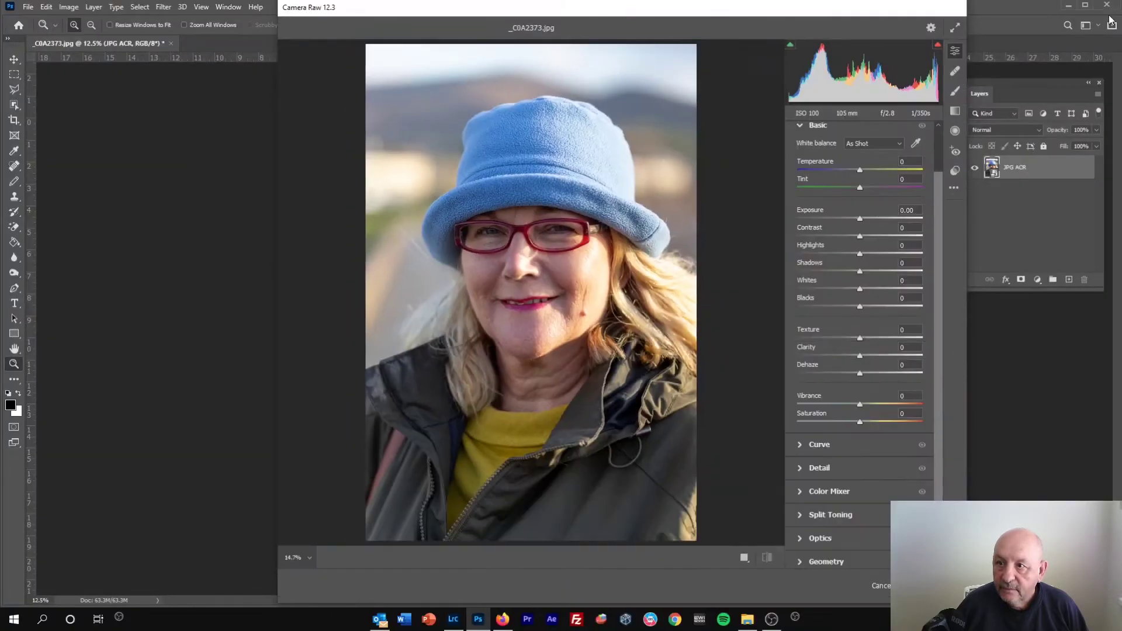
{"action": "left_click", "coordinate": [957, 28]}
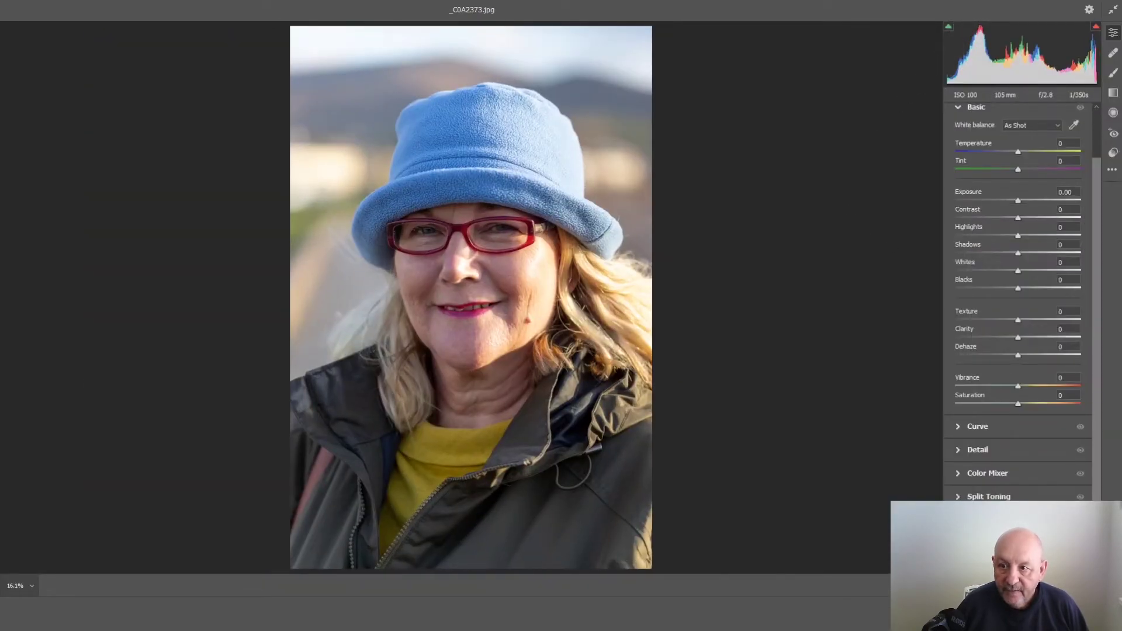
{"action": "left_click_drag", "start_coordinate": [1096, 296], "coordinate": [1097, 216]}
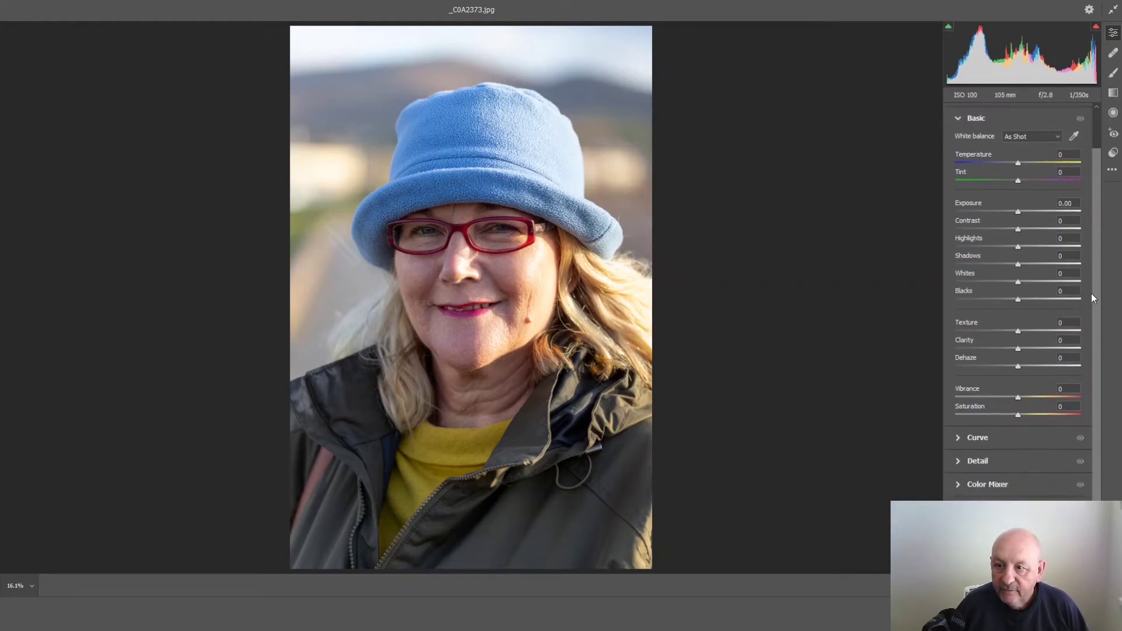
{"action": "scroll", "coordinate": [1091, 307], "scroll_direction": "down", "scroll_amount": 1}
{"action": "scroll", "coordinate": [1089, 328], "scroll_direction": "up", "scroll_amount": 3}
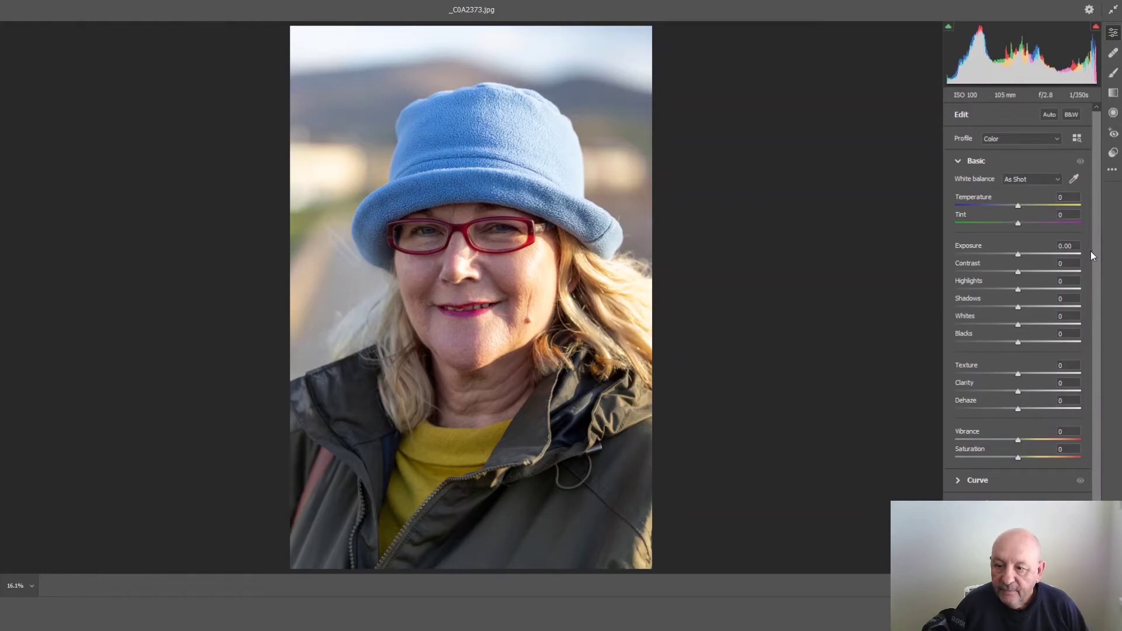
{"action": "scroll", "coordinate": [1087, 292], "scroll_direction": "down", "scroll_amount": 3}
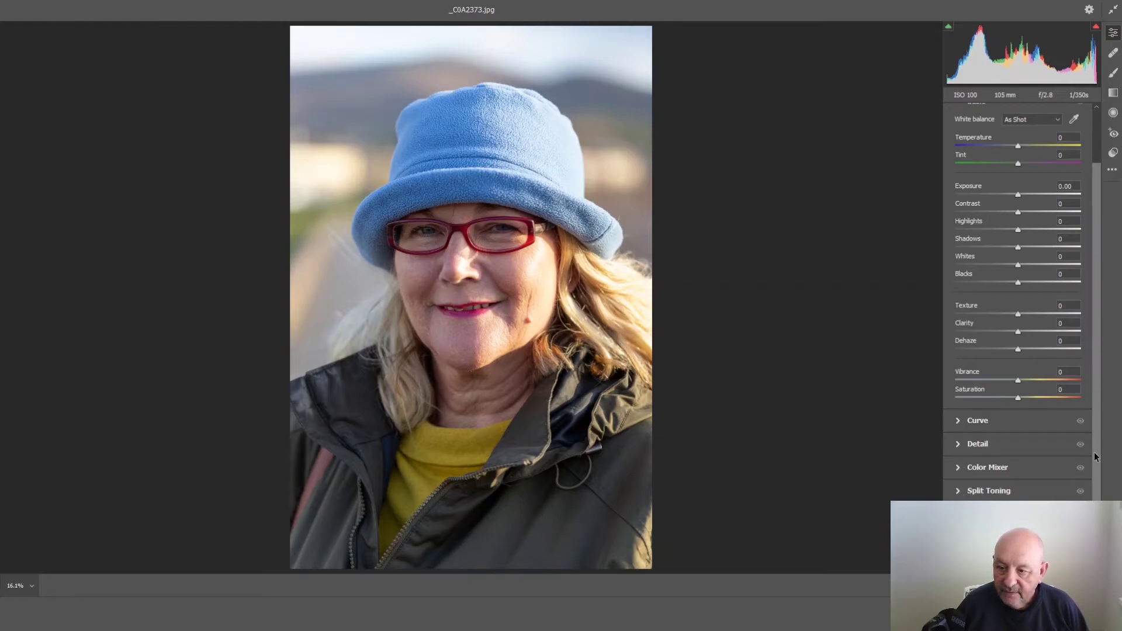
{"action": "scroll", "coordinate": [1094, 451], "scroll_direction": "up", "scroll_amount": 3}
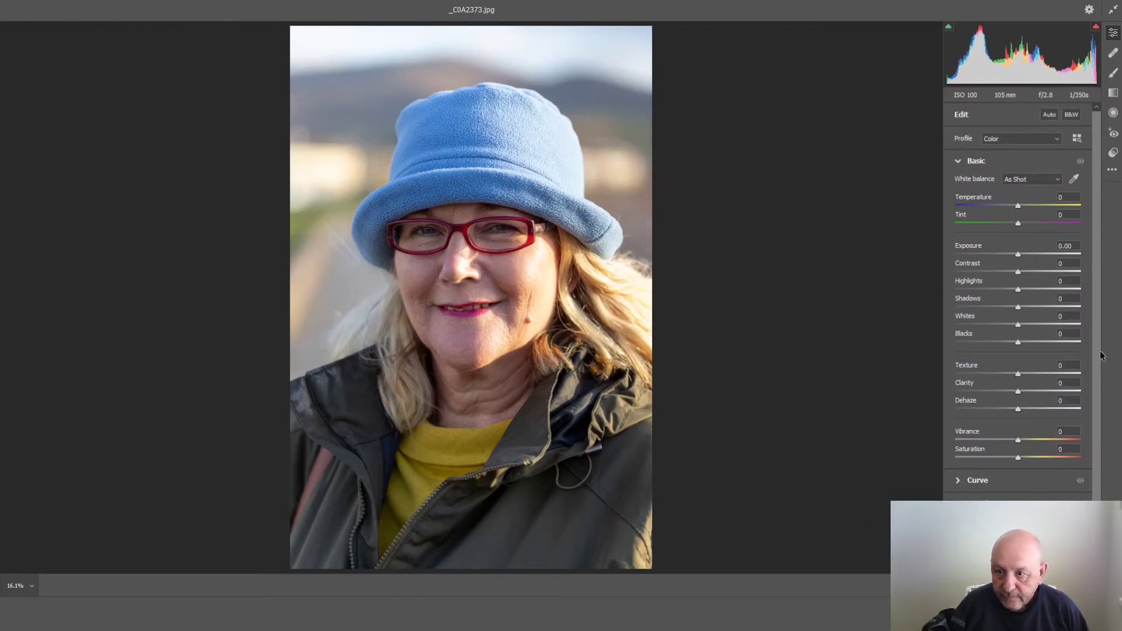
{"action": "scroll", "coordinate": [1092, 409], "scroll_direction": "down", "scroll_amount": 1}
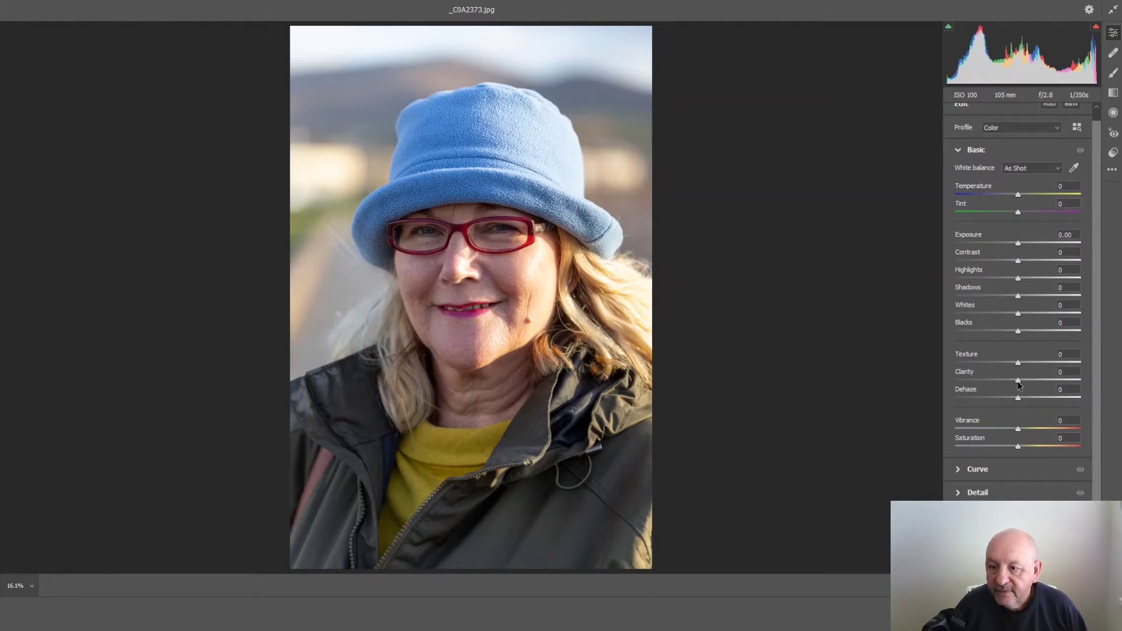
Step: In the Basic panel, set Clarity to -65 and Exposure to +0.25
{"action": "left_click_drag", "start_coordinate": [1018, 385], "coordinate": [976, 380]}
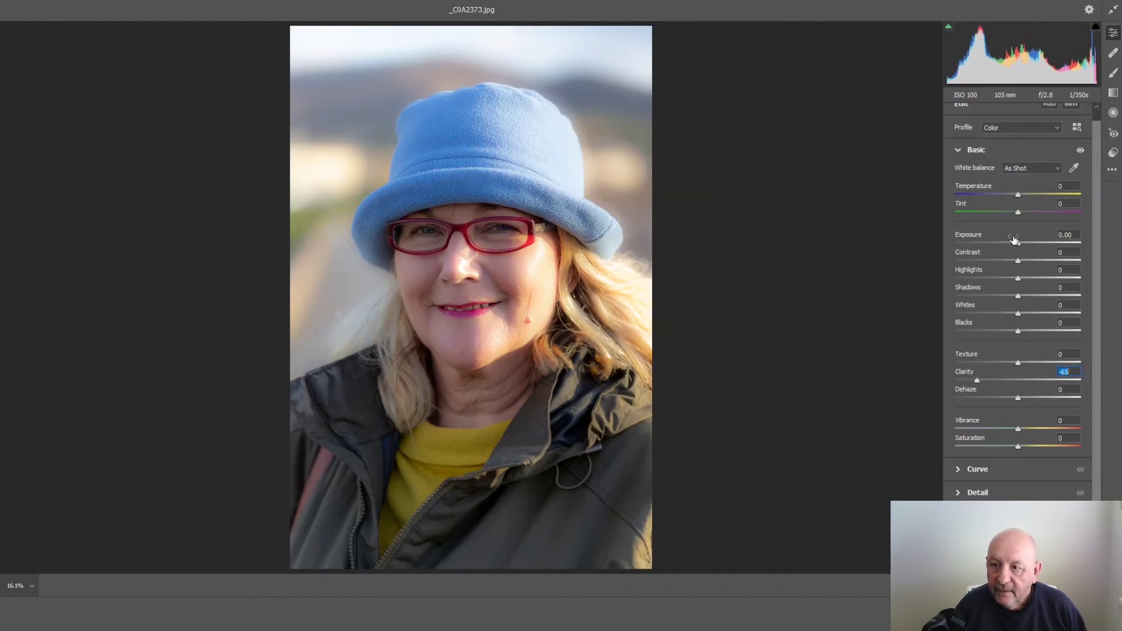
{"action": "left_click_drag", "start_coordinate": [1014, 239], "coordinate": [1024, 248]}
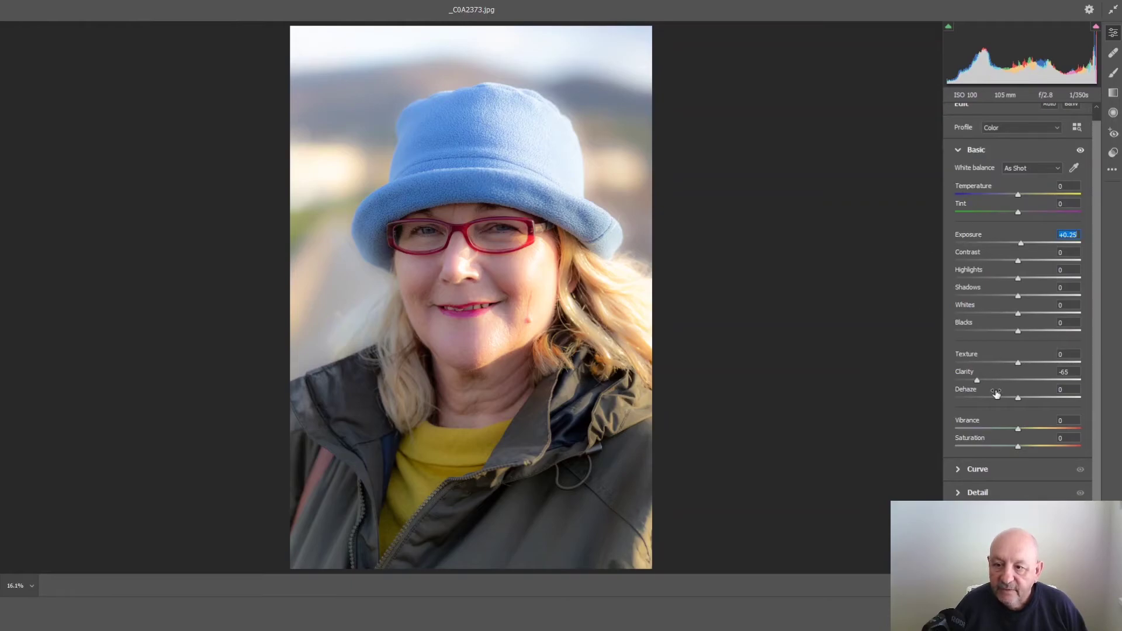
{"action": "scroll", "coordinate": [1093, 441], "scroll_direction": "down", "scroll_amount": 2}
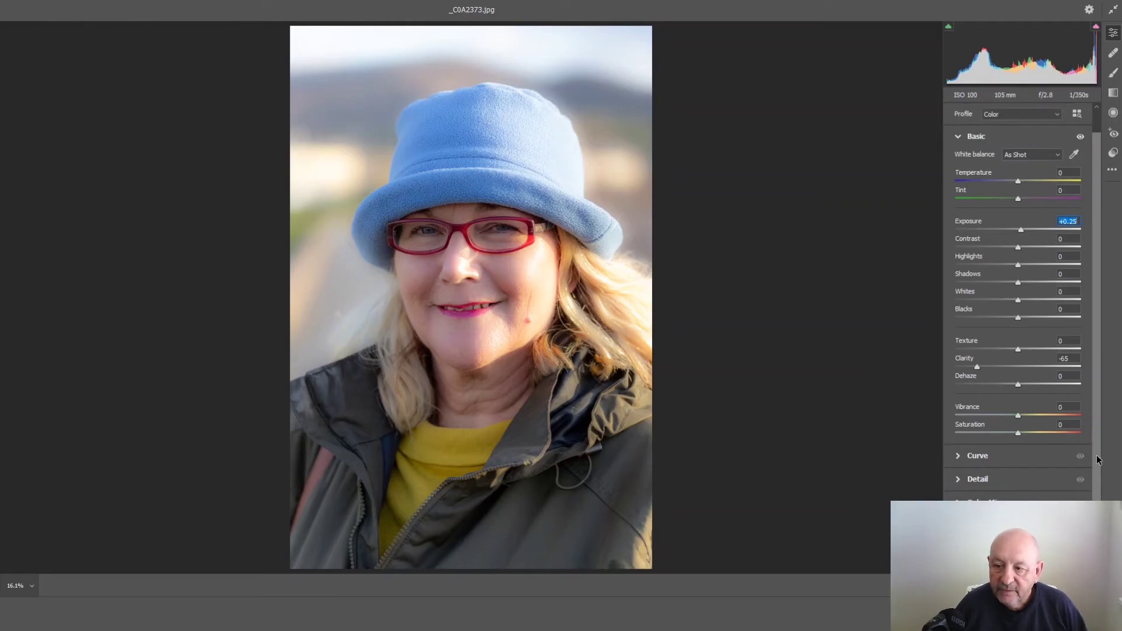
{"action": "scroll", "coordinate": [1086, 432], "scroll_direction": "up", "scroll_amount": 3}
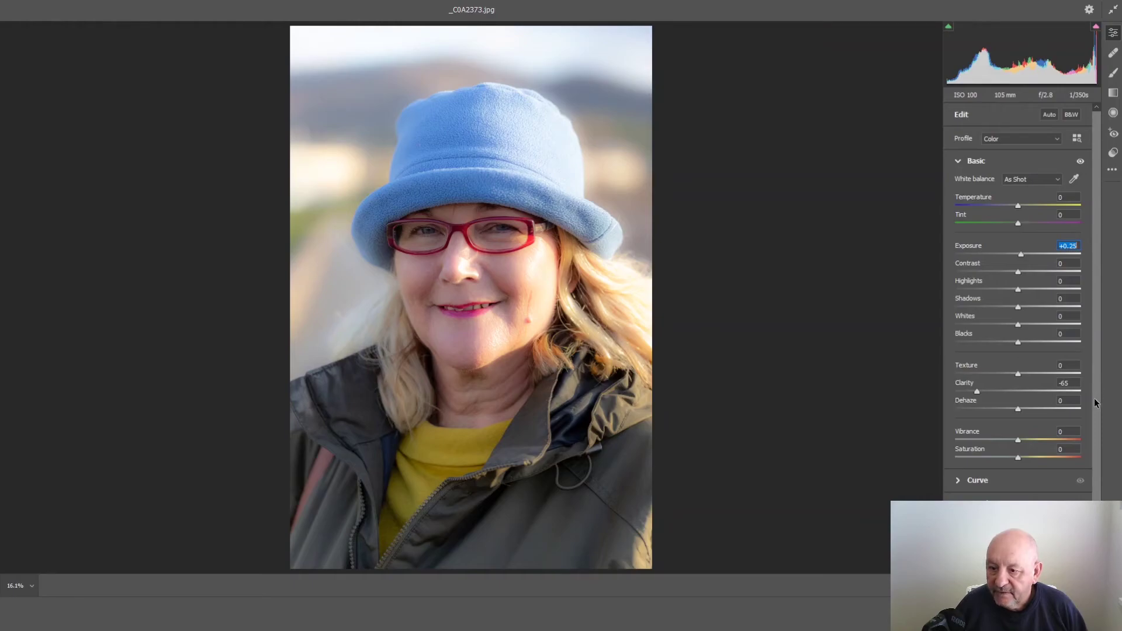
{"action": "scroll", "coordinate": [1093, 409], "scroll_direction": "down", "scroll_amount": 1}
{"action": "scroll", "coordinate": [1092, 423], "scroll_direction": "down", "scroll_amount": 1}
{"action": "scroll", "coordinate": [1085, 403], "scroll_direction": "up", "scroll_amount": 2}
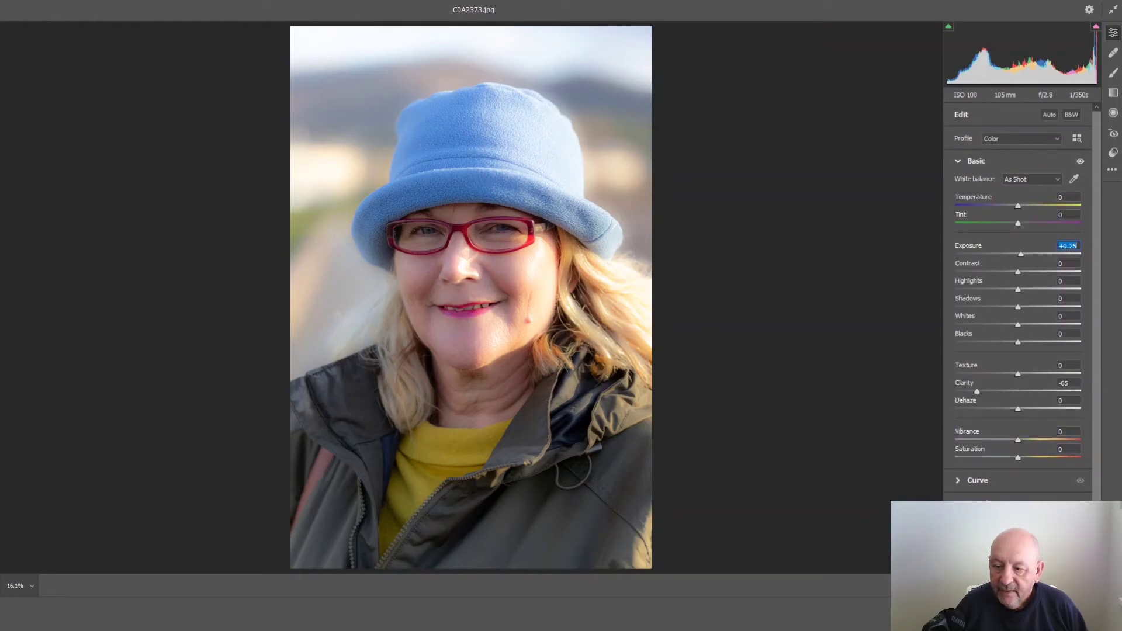
Step: Commit the Camera Raw Filter and flatten the image into a single Background layer
{"action": "key", "text": "Return"}
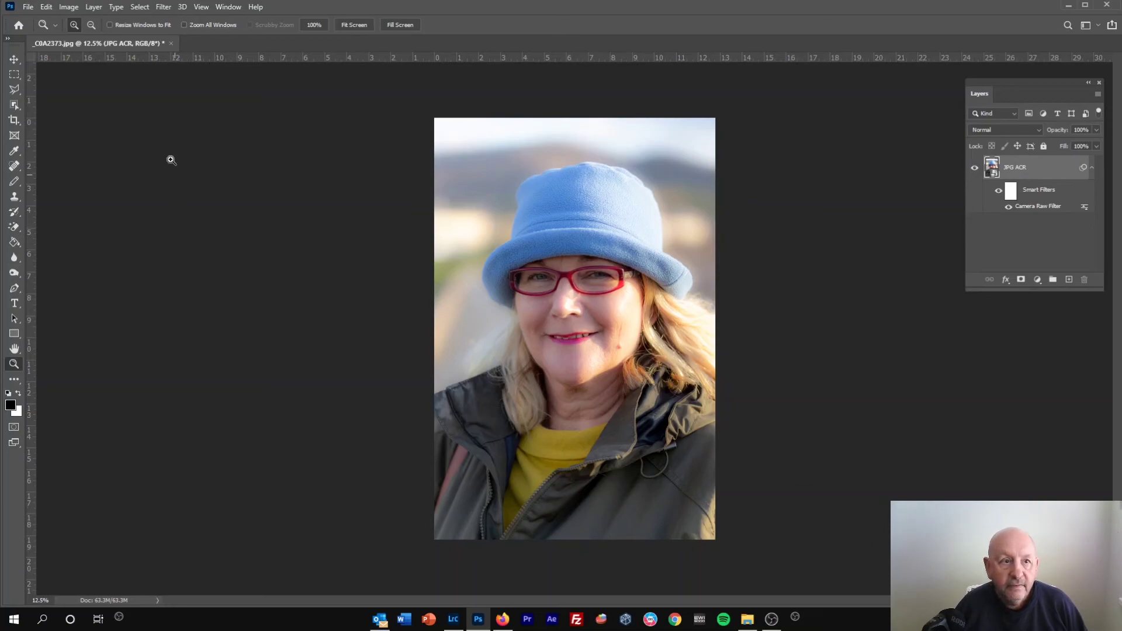
{"action": "left_click", "coordinate": [94, 7]}
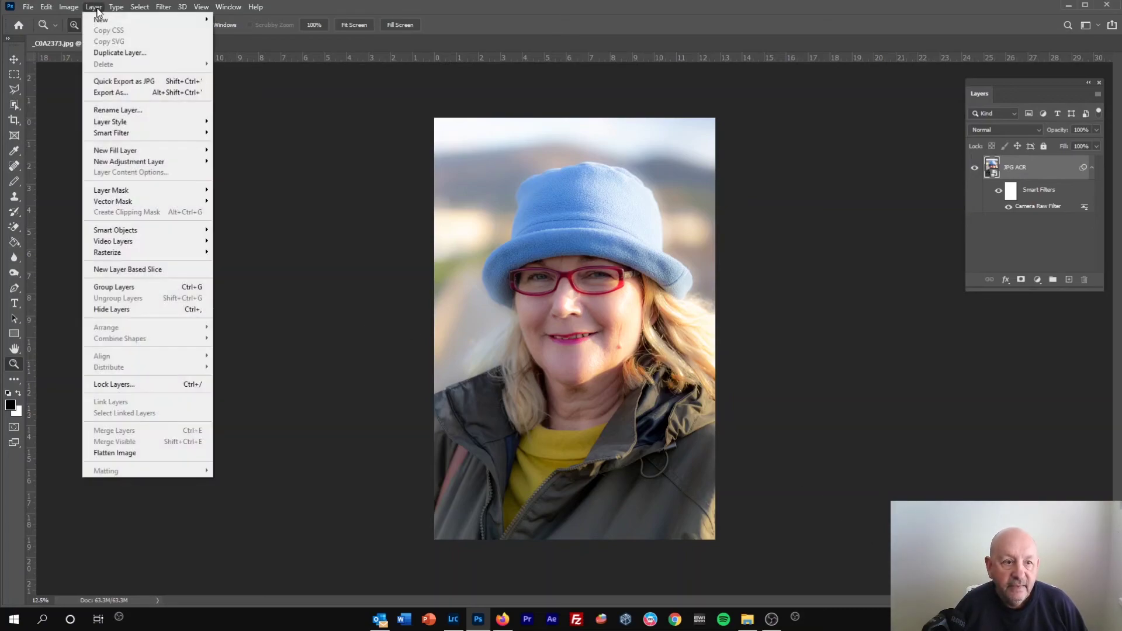
{"action": "left_click", "coordinate": [141, 460]}
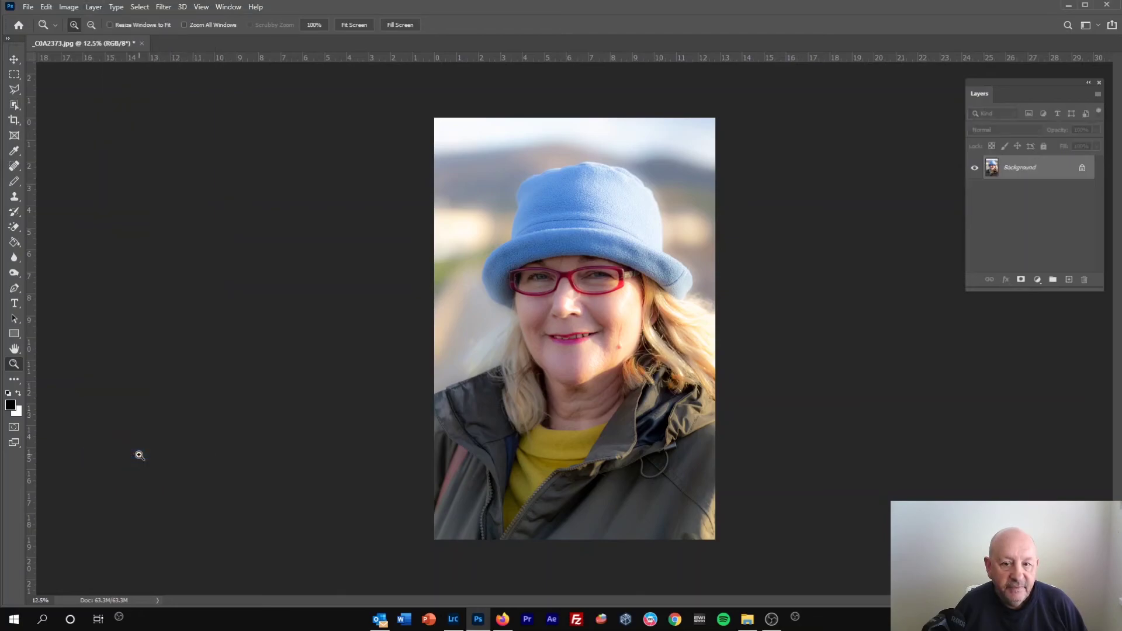